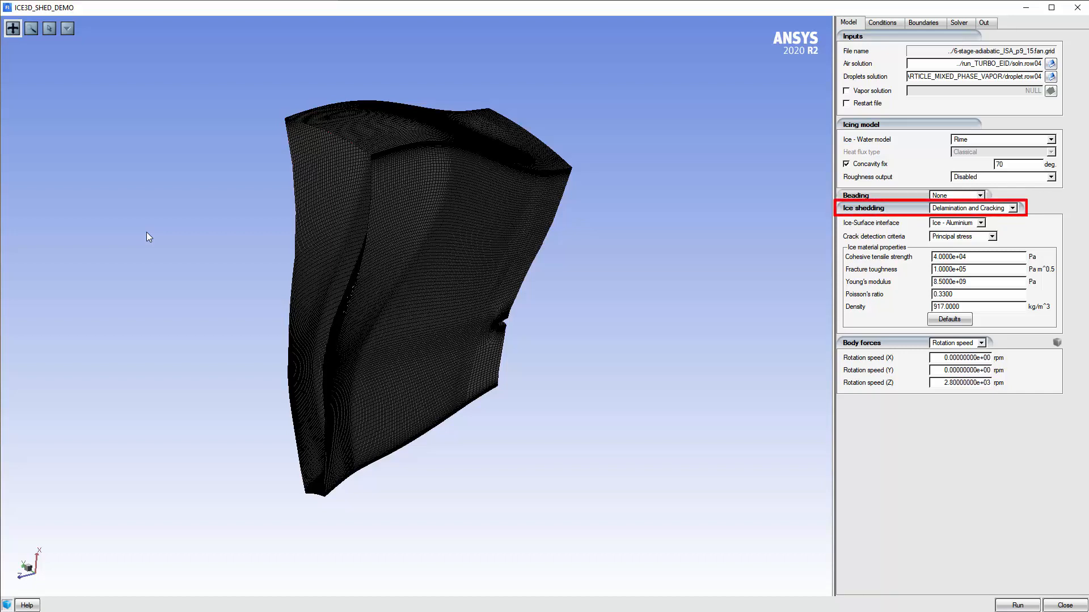
Check the ice shedding options, keeping Delamination and Cracking, and set the ice-surface interface to Custom.
click(1013, 208)
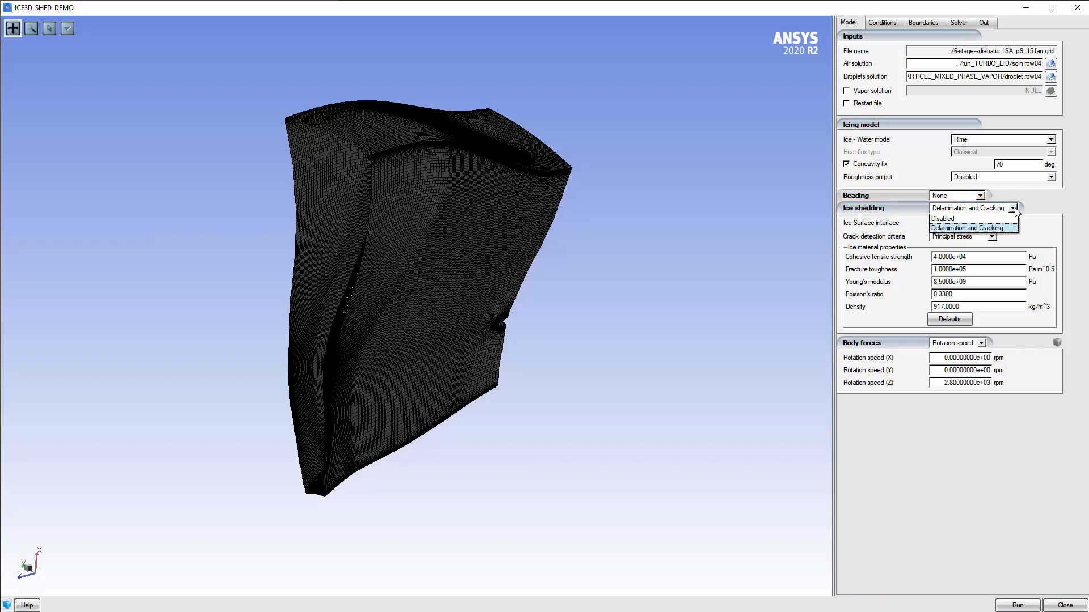
click(1015, 210)
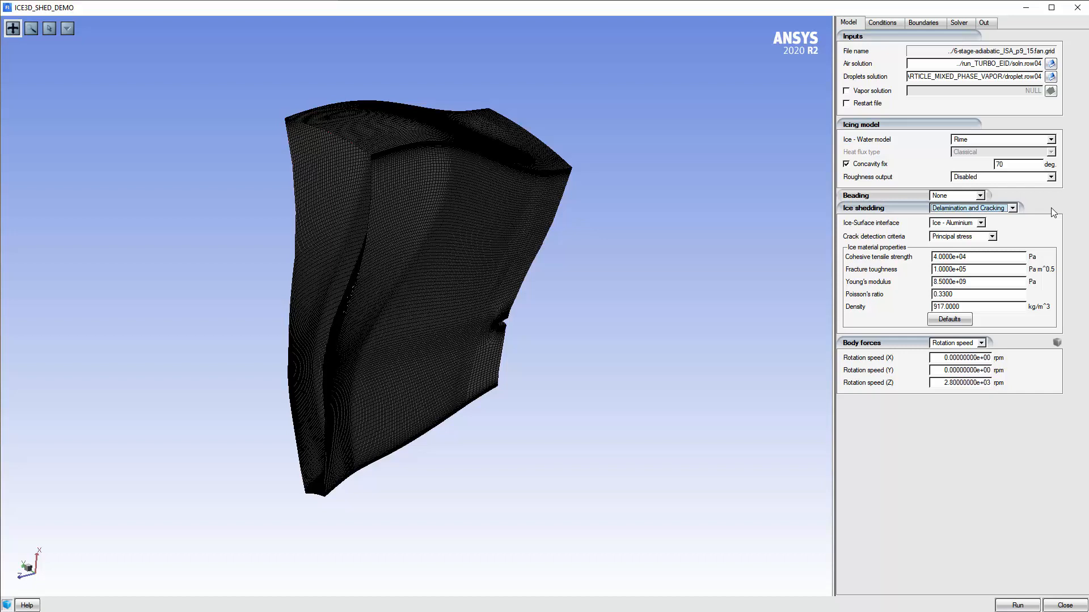
click(981, 223)
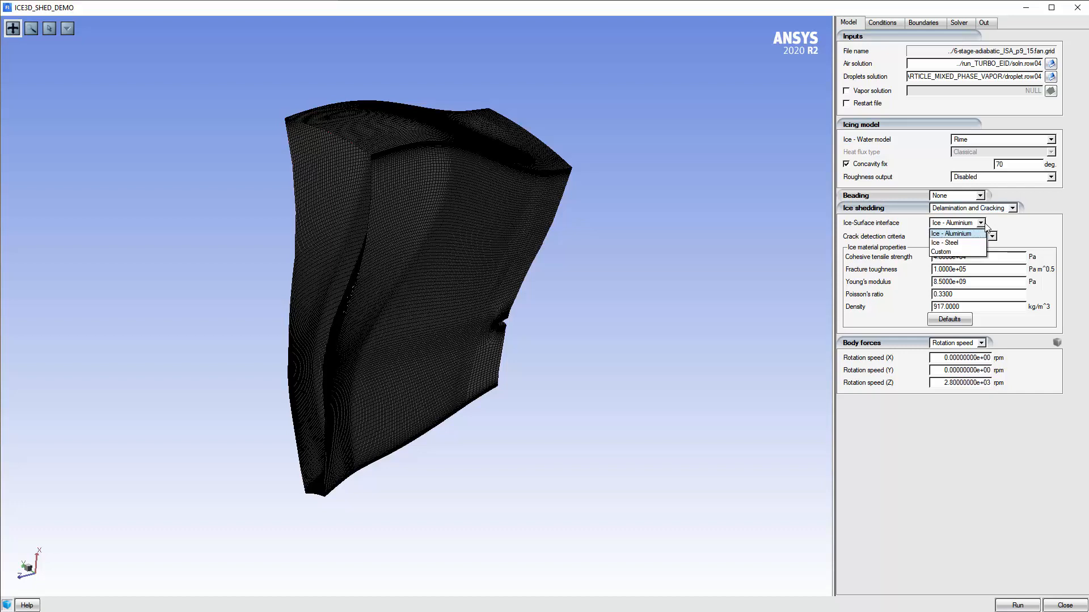
click(966, 252)
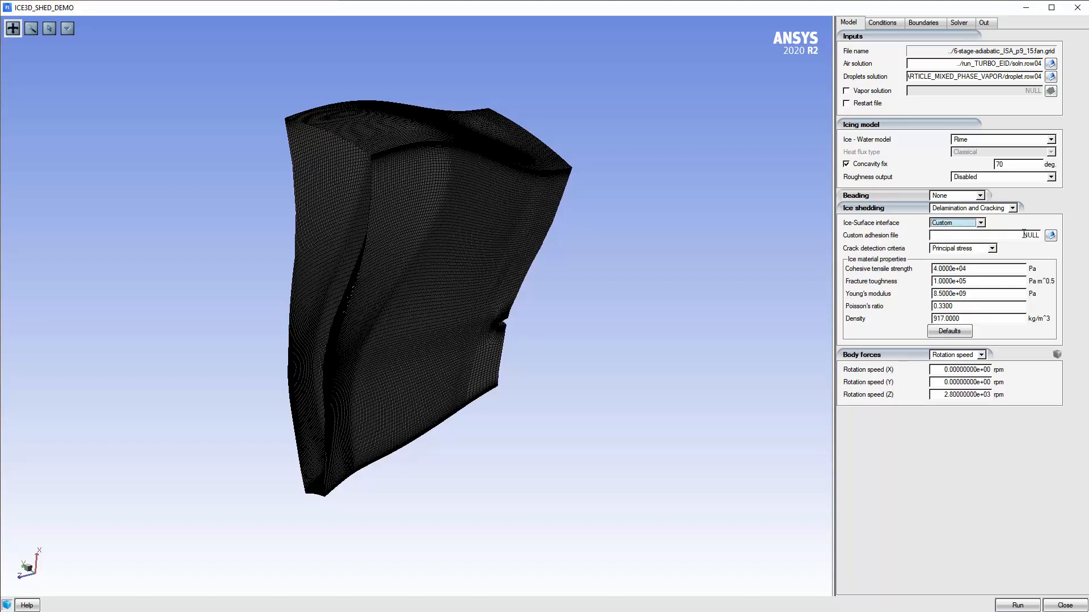
Browse the custom adhesion files in C:\Program Files\ANSYS Inc\v202\fensapice\data\udf\ice-shedding without choosing one.
click(1050, 235)
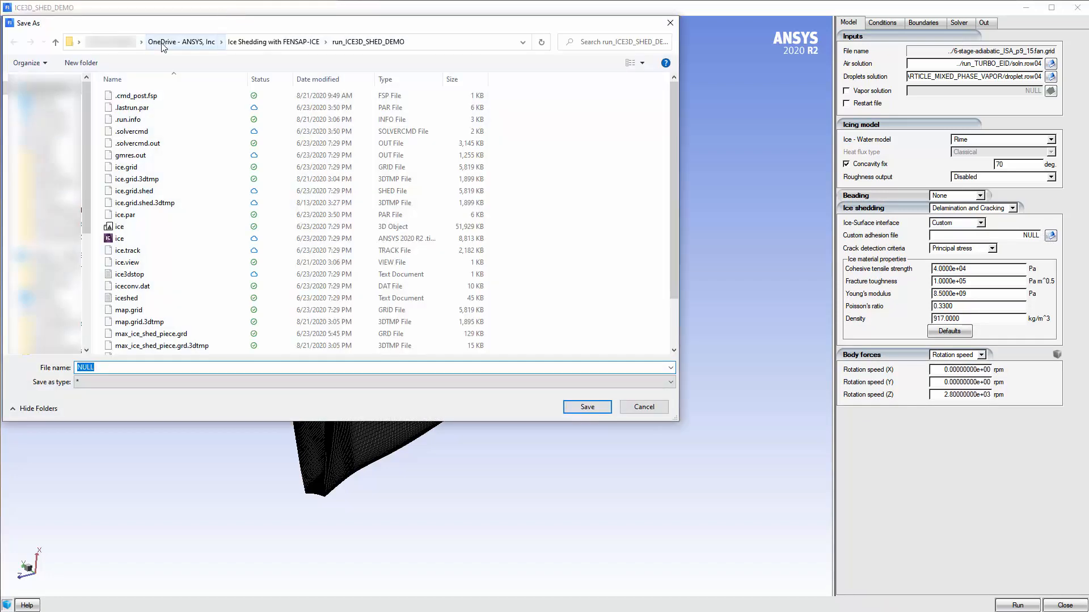
right_click(163, 48)
click(189, 80)
text(C:\Program Files\ANSYS Inc\v202\fensapice\data\udf\ice-shedding)
key(Return)
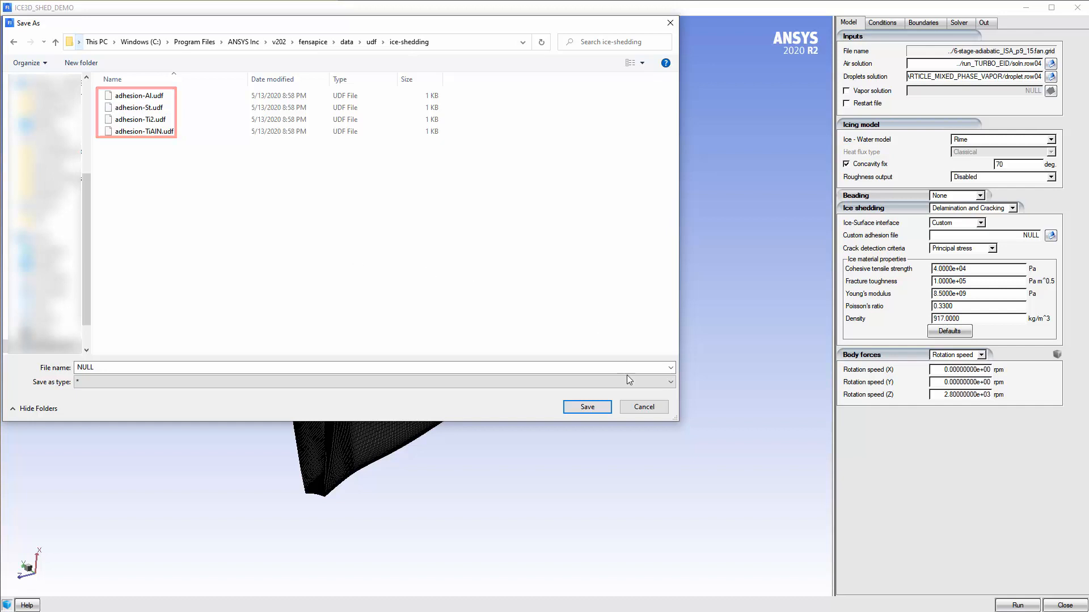
click(649, 407)
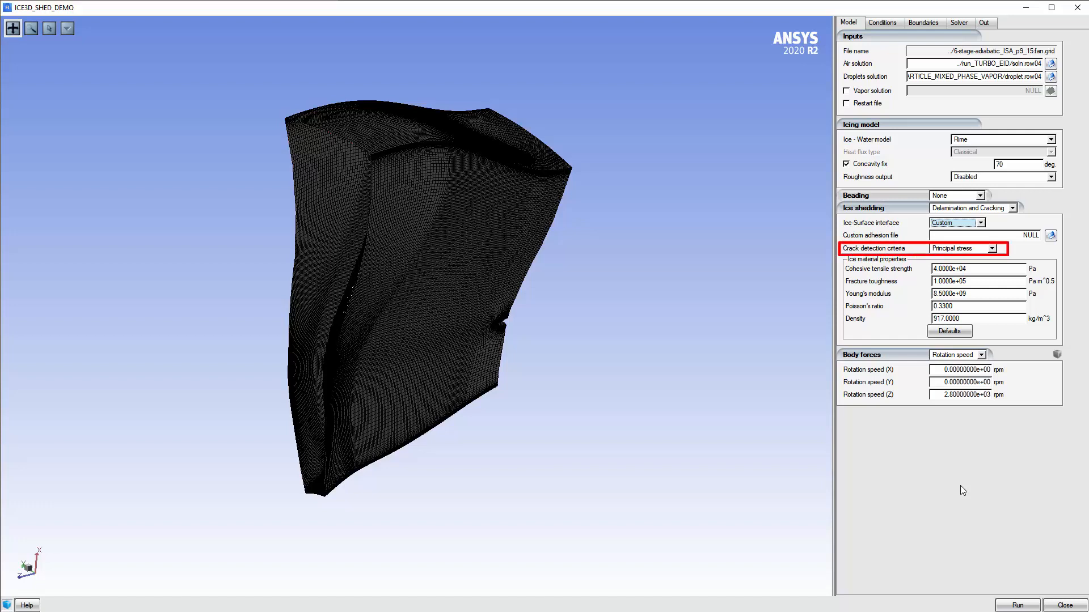
Review the crack detection criteria options and the run's reference conditions, solver time settings and output options.
click(994, 250)
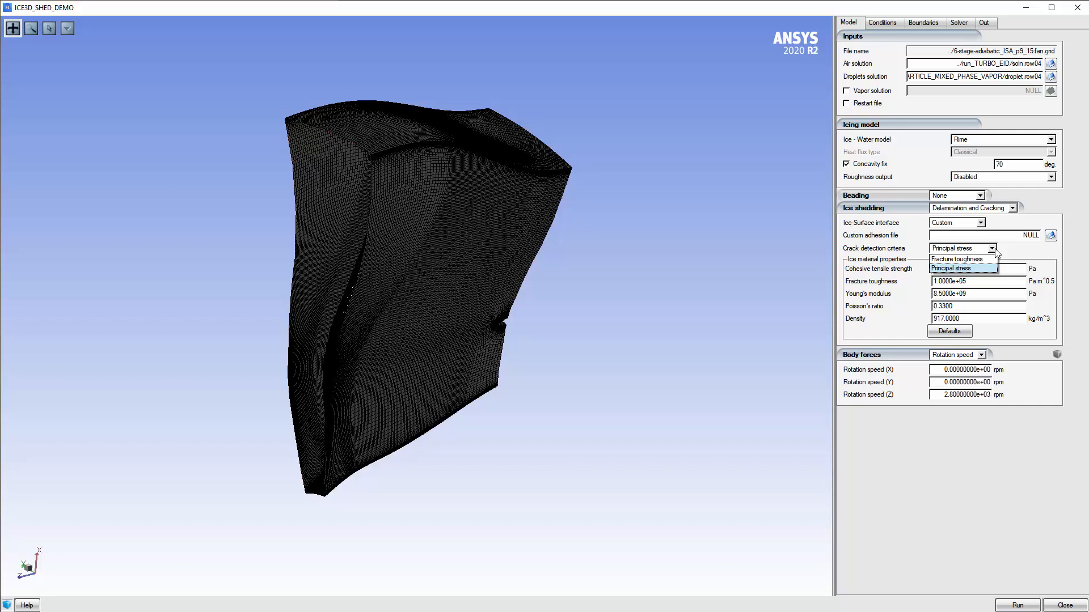
click(995, 250)
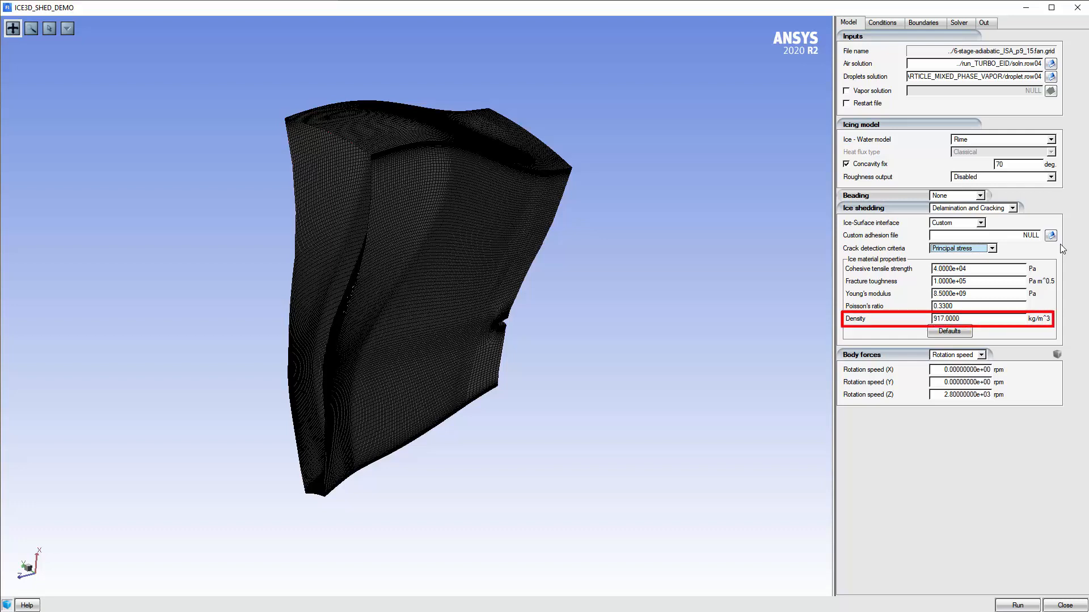
click(889, 23)
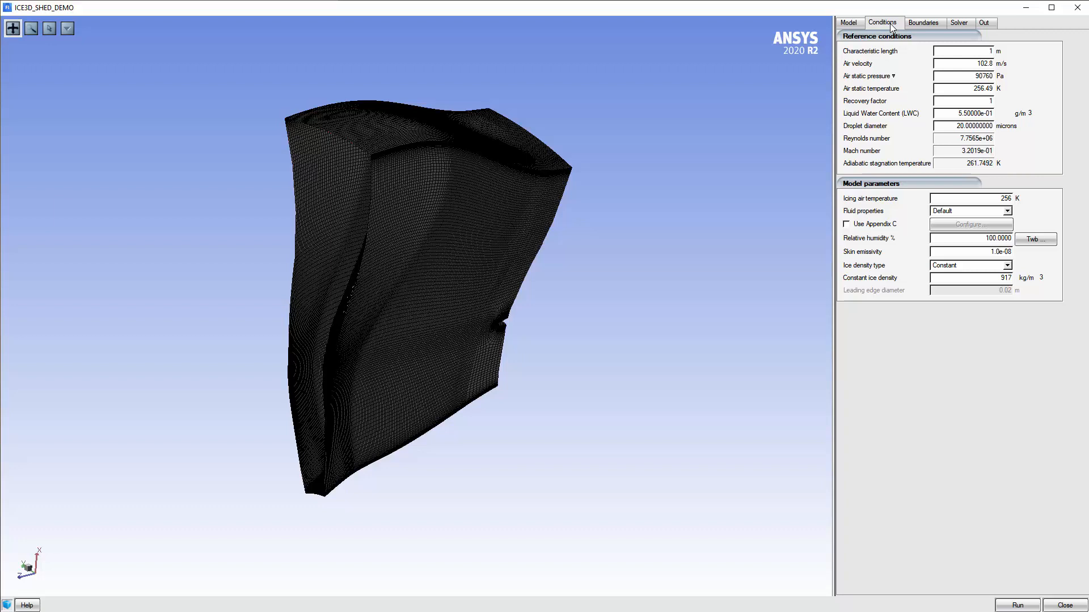
click(963, 24)
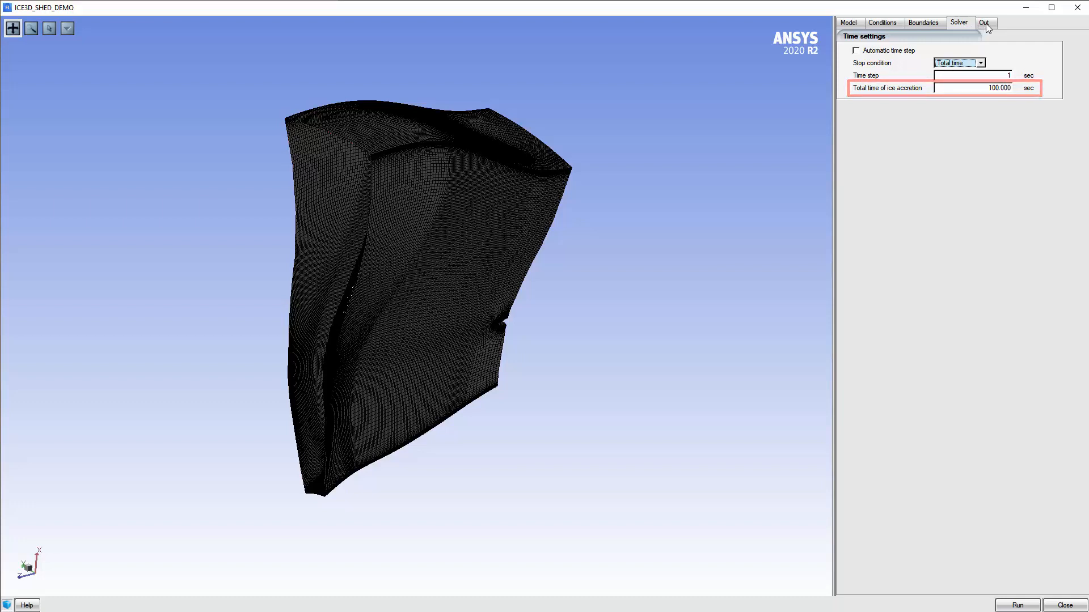
click(991, 25)
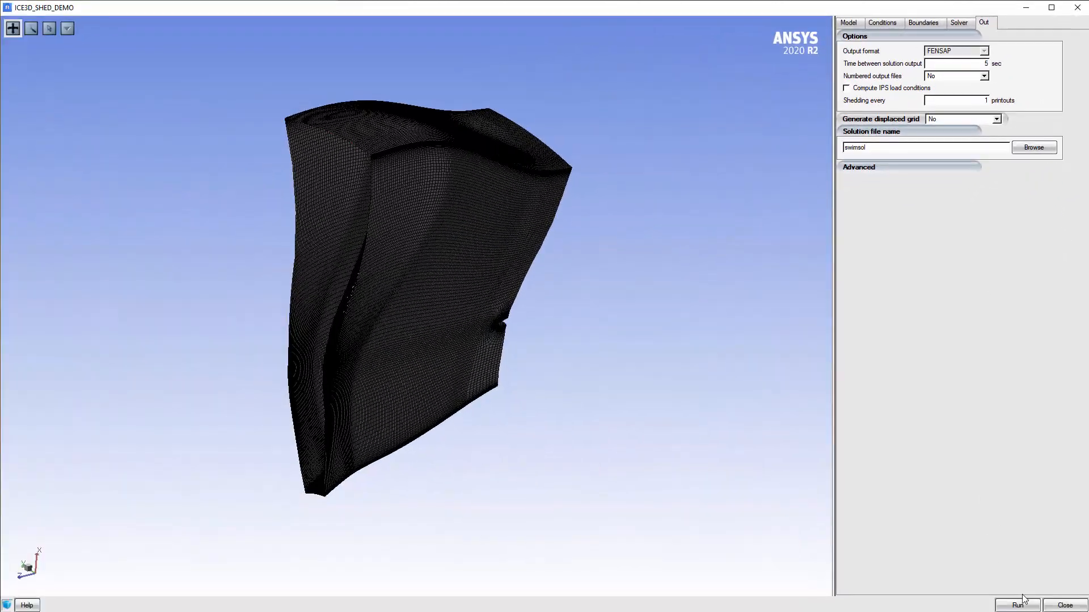
Go to the run section and probe the graph of total mass of ice at 50 s.
click(1020, 605)
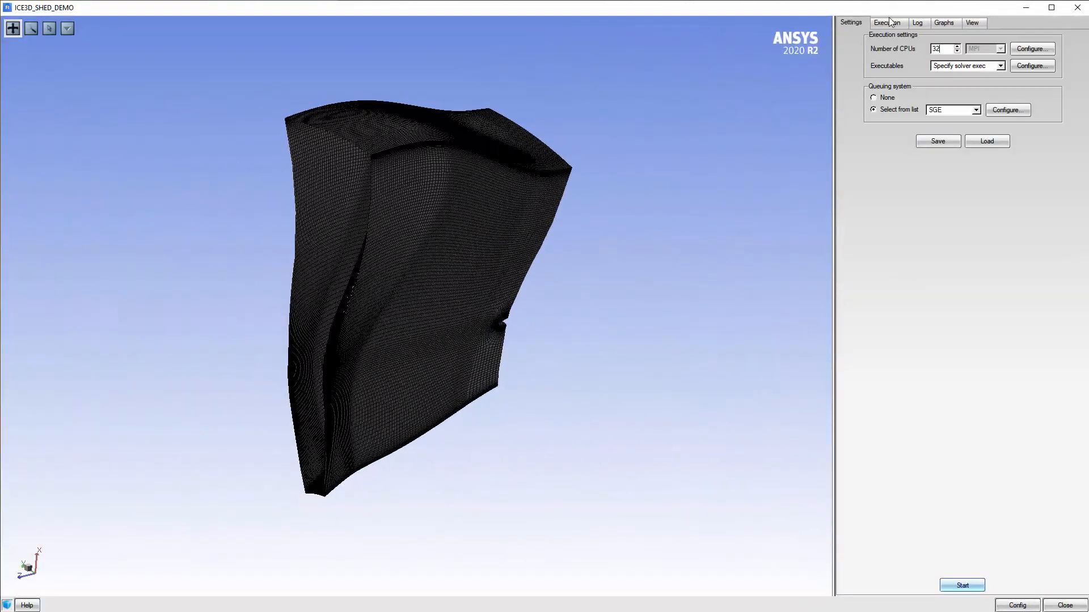
click(943, 25)
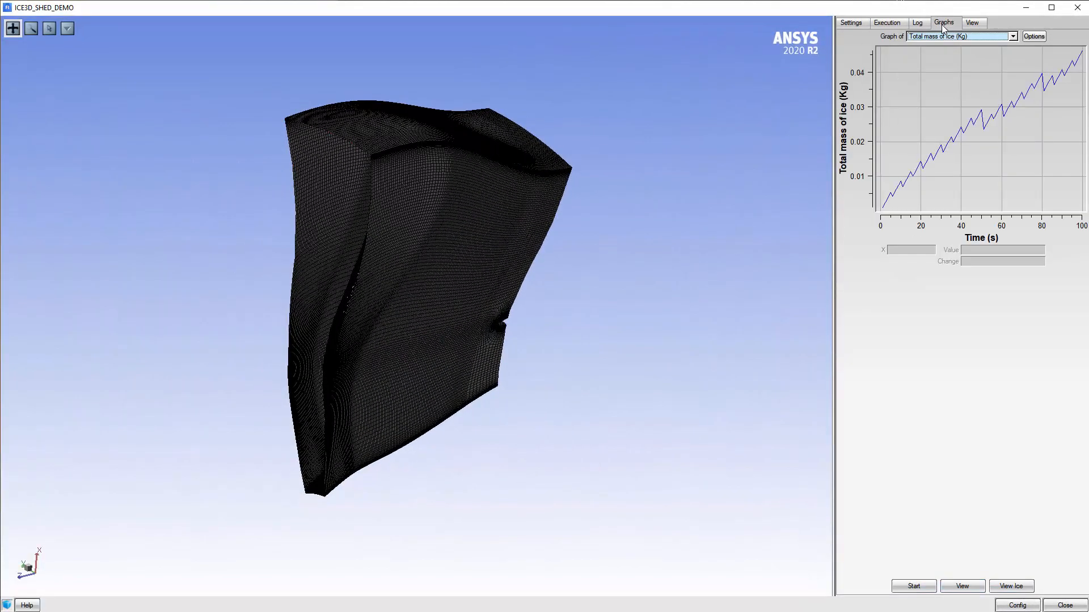
click(980, 111)
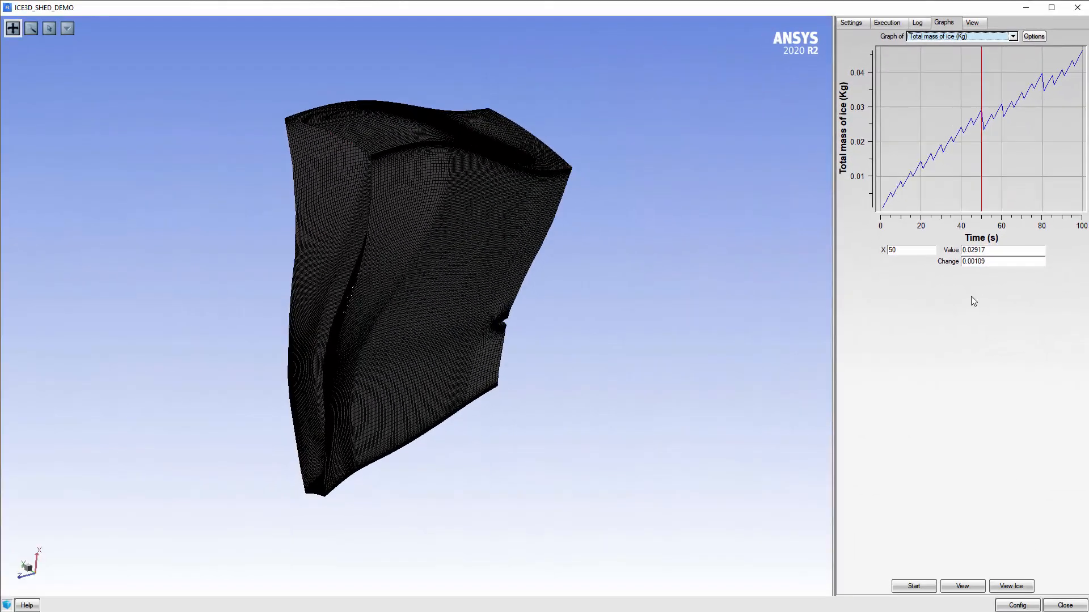
View the Shed Ice dataset, examine the ice on the blade surface up close, and close the viewer.
click(1018, 587)
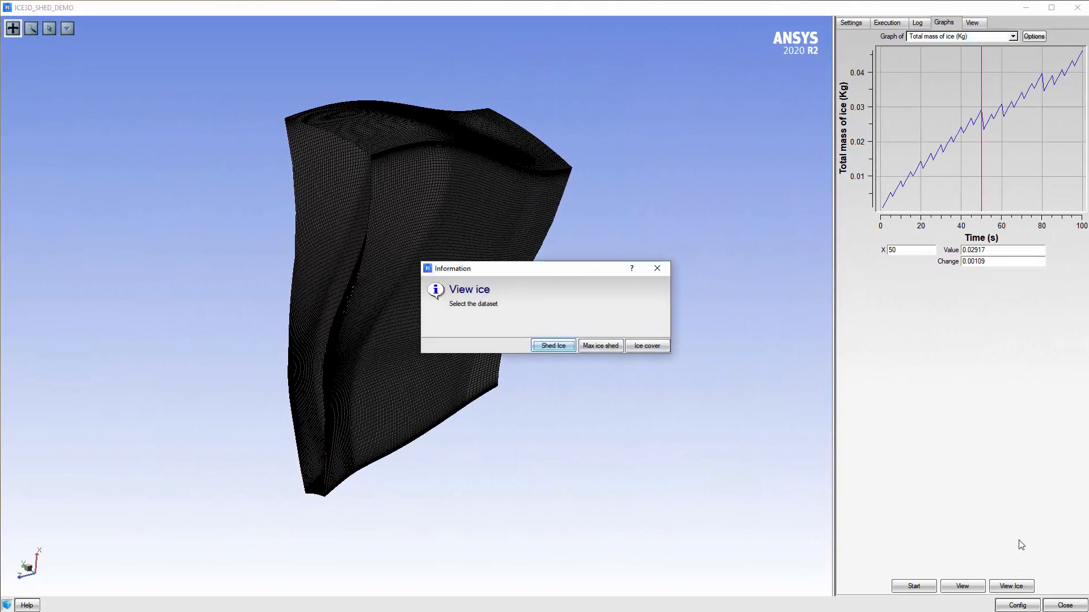
click(567, 346)
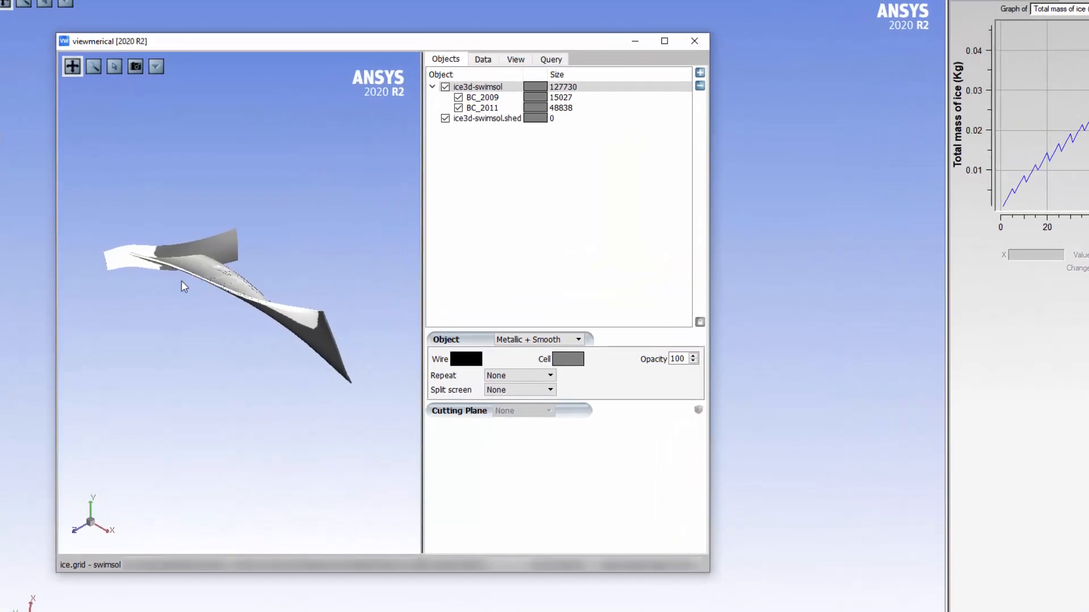
drag(184, 286, 324, 390)
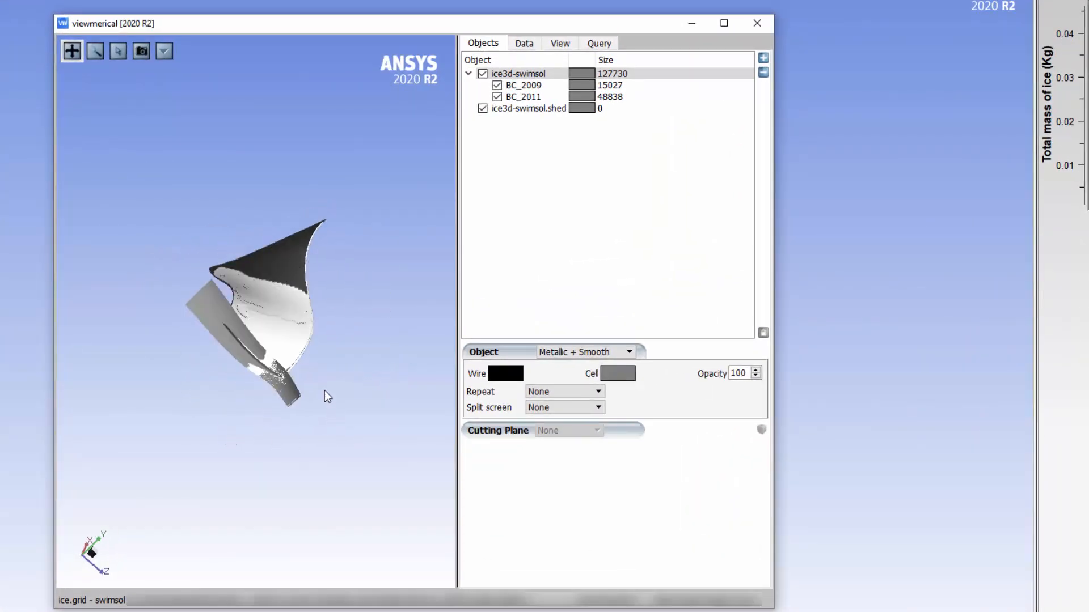
scroll(324, 390, up, 5)
drag(375, 447, 360, 497)
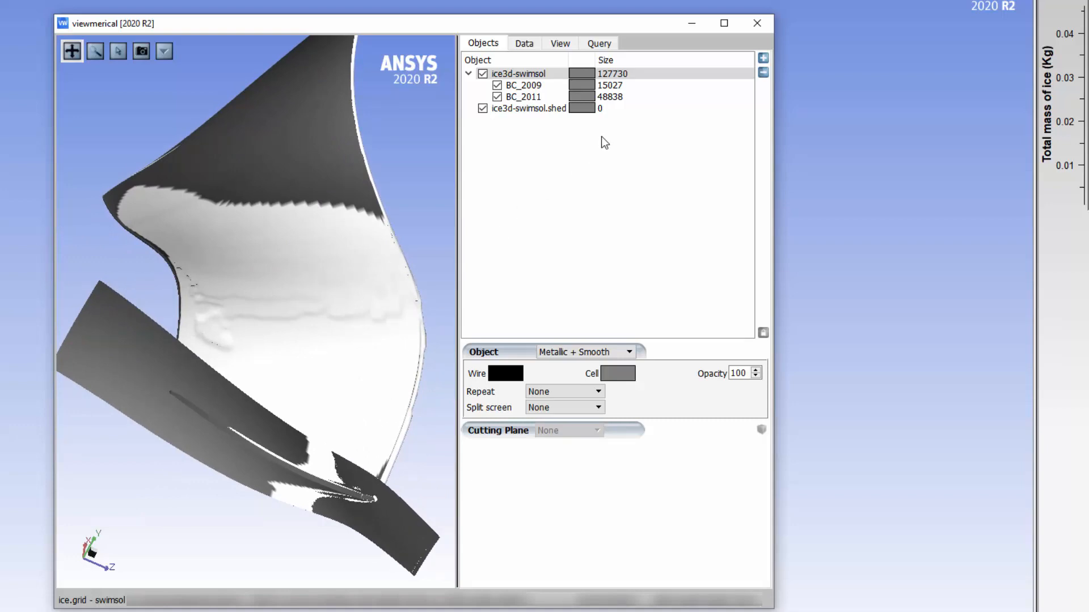
click(757, 22)
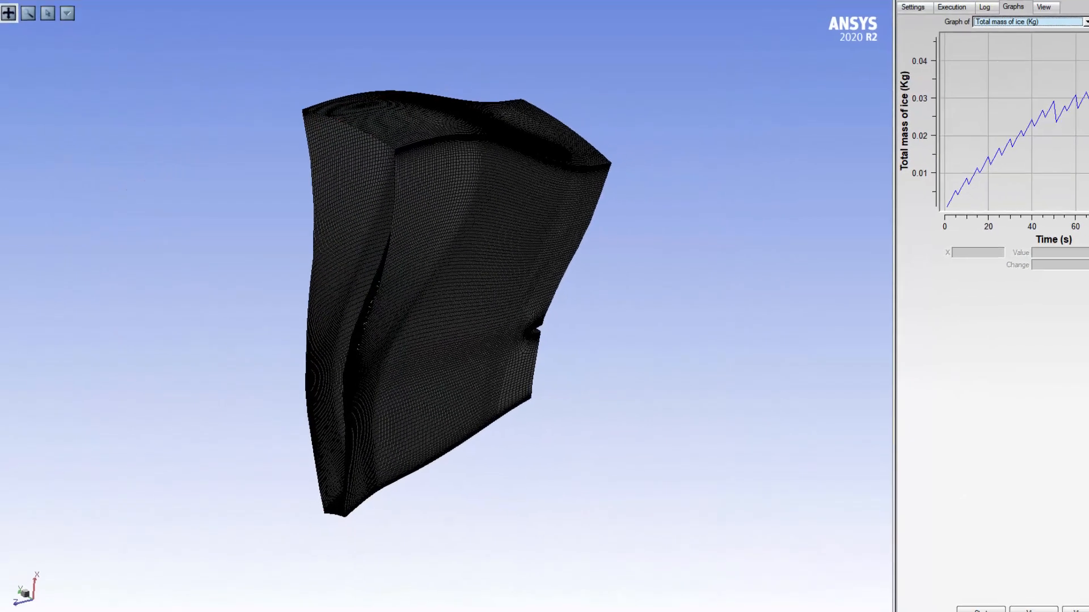
View the Max ice shed dataset and load the grid file map.grid alongside it.
click(1006, 583)
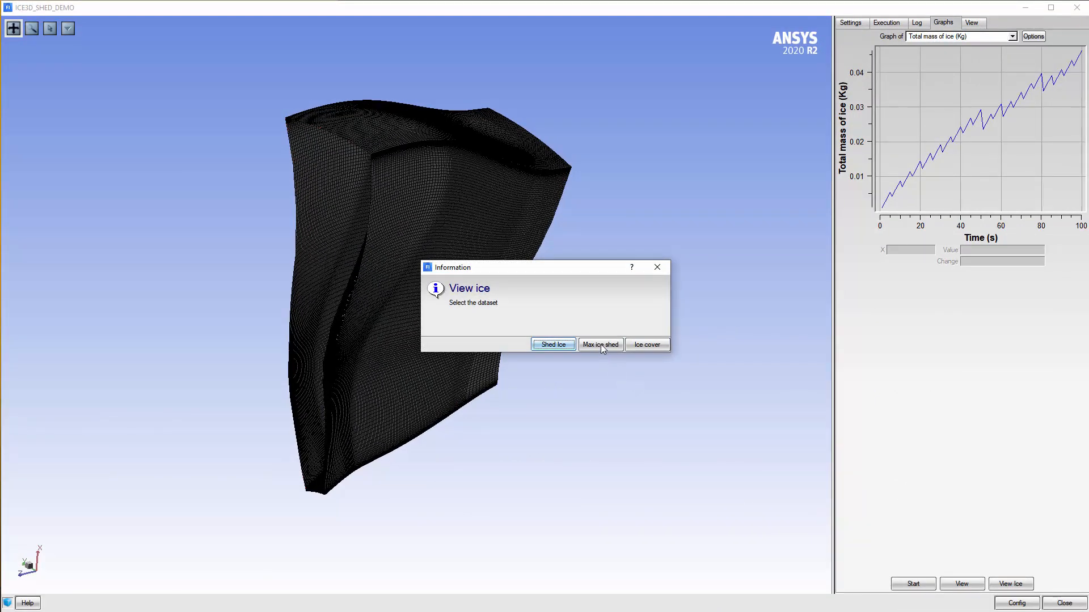
click(600, 345)
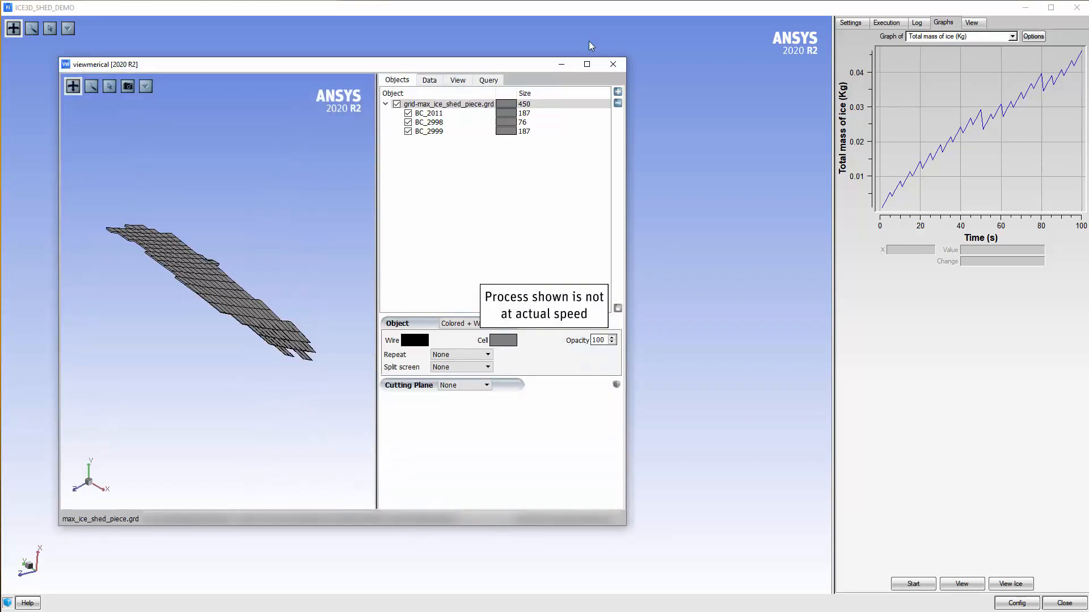
click(618, 91)
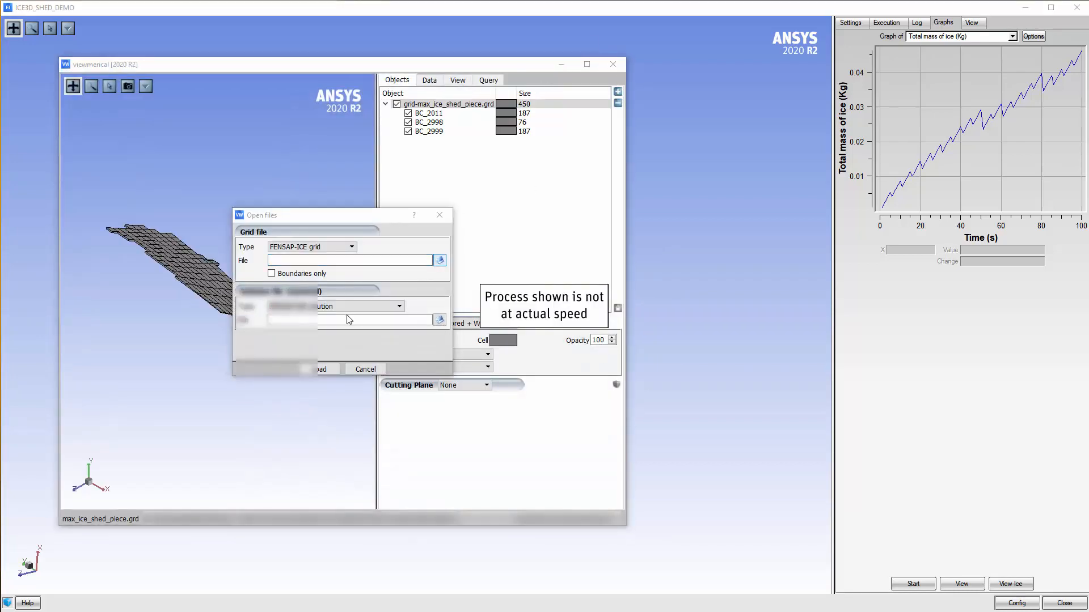
click(372, 340)
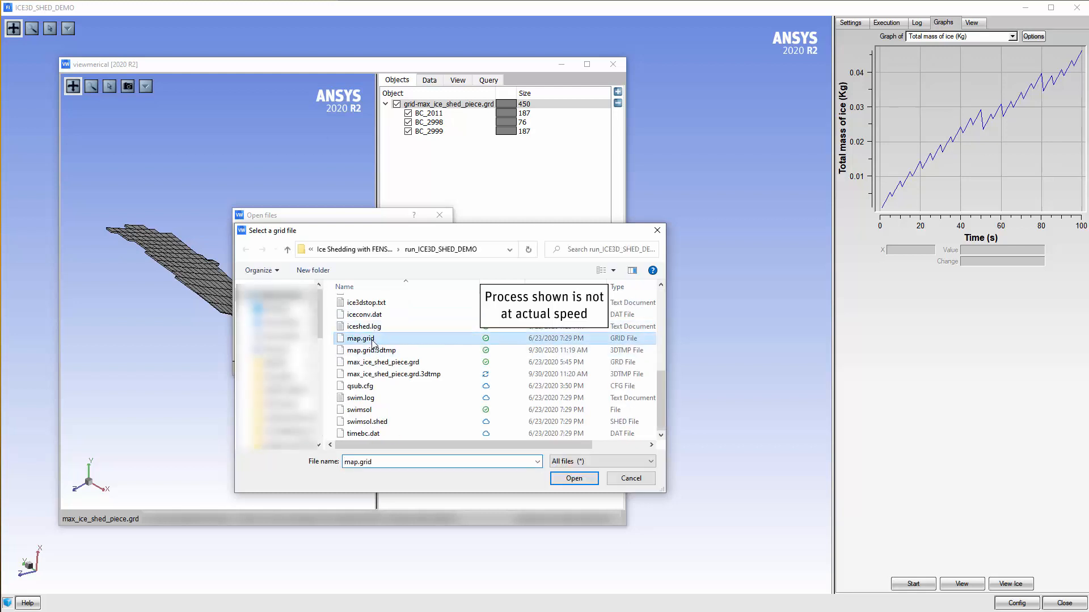
double_click(372, 339)
click(326, 368)
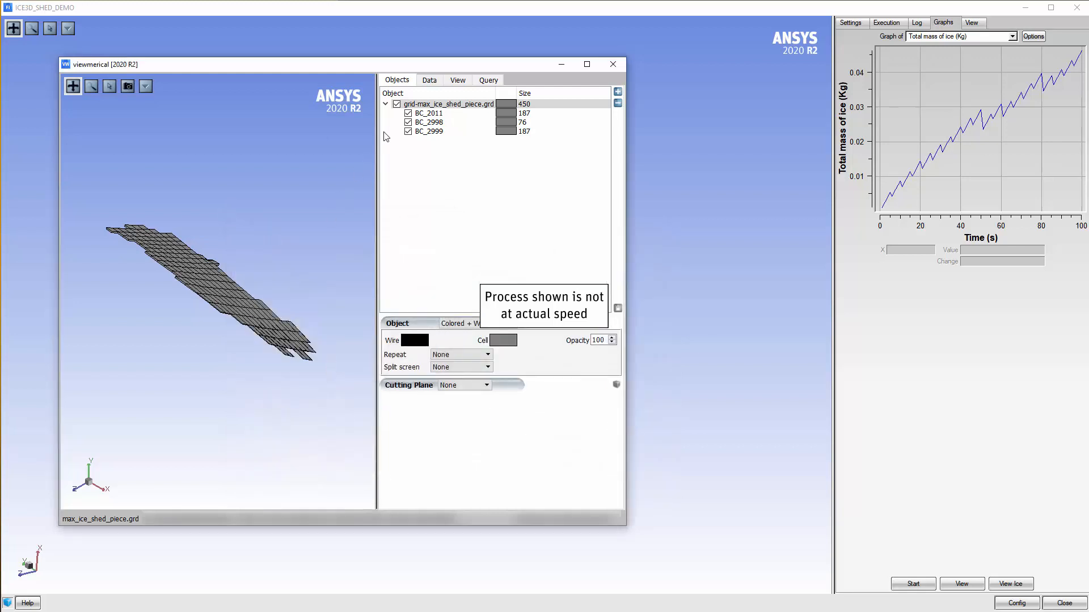
Set the display style of both the map.grid object and the max_ice_shed_piece.grd object to Metallic.
click(422, 140)
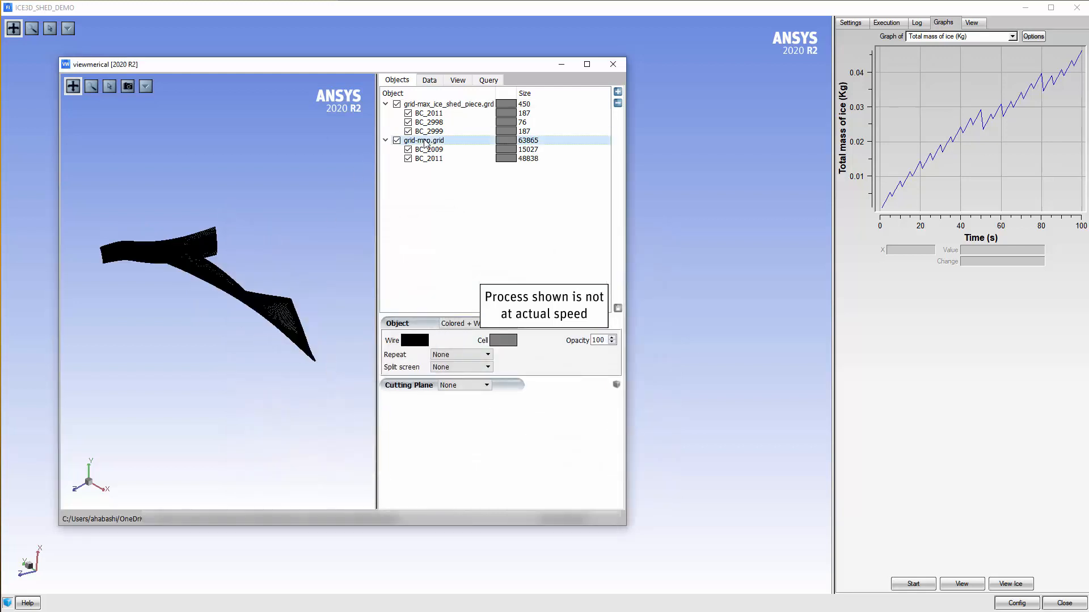
click(482, 323)
click(464, 377)
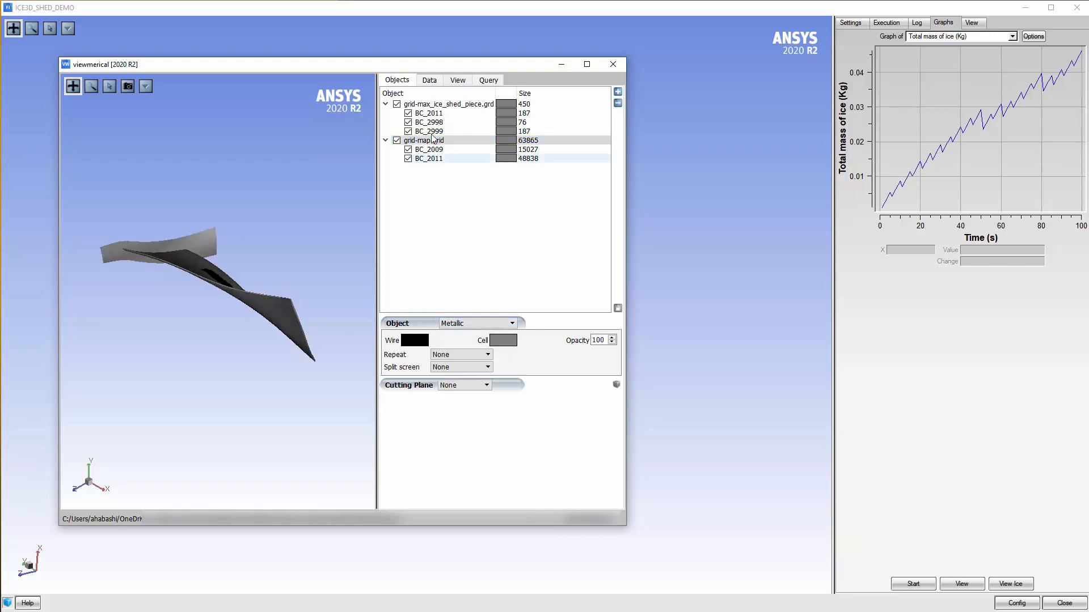
click(431, 105)
click(487, 323)
click(465, 376)
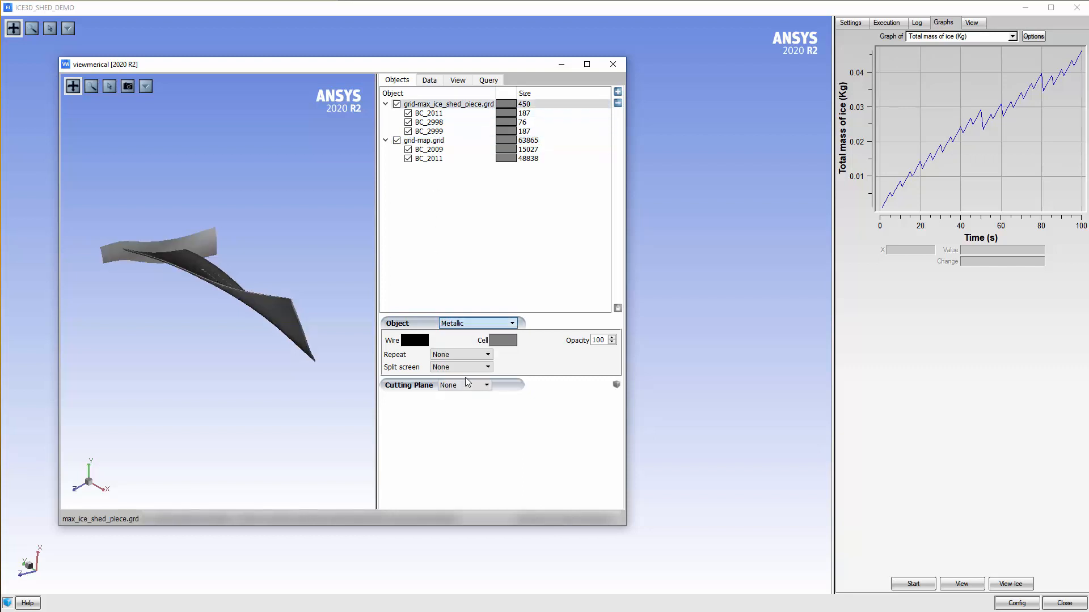
Color the max ice shed piece's cells cyan (#55ffff), examine its location on the blade, and close the viewer.
click(496, 343)
click(687, 377)
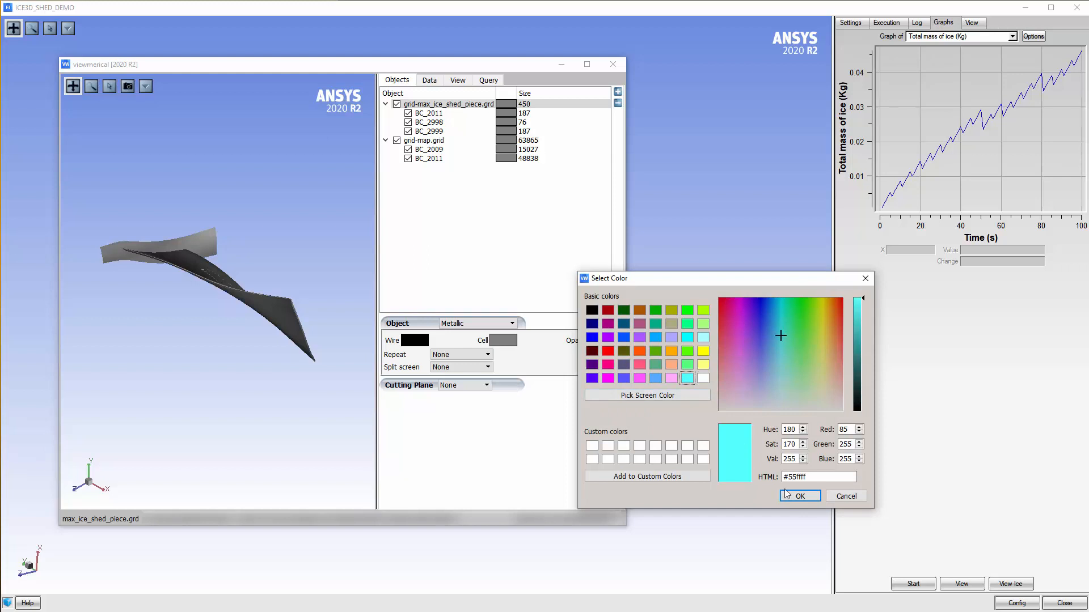
click(799, 496)
drag(363, 334, 174, 412)
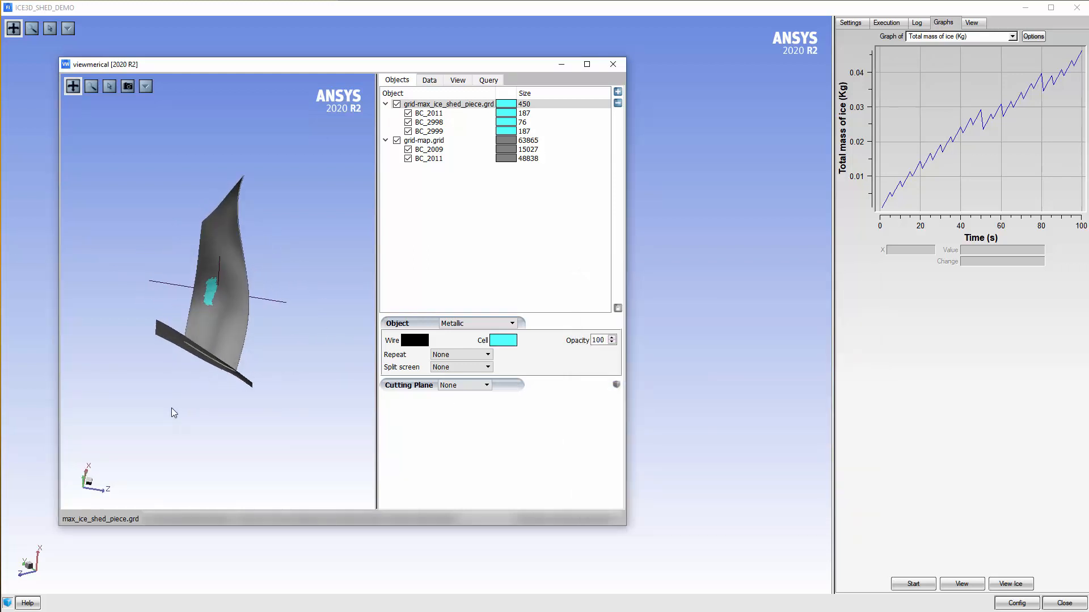
scroll(185, 345, up, 10)
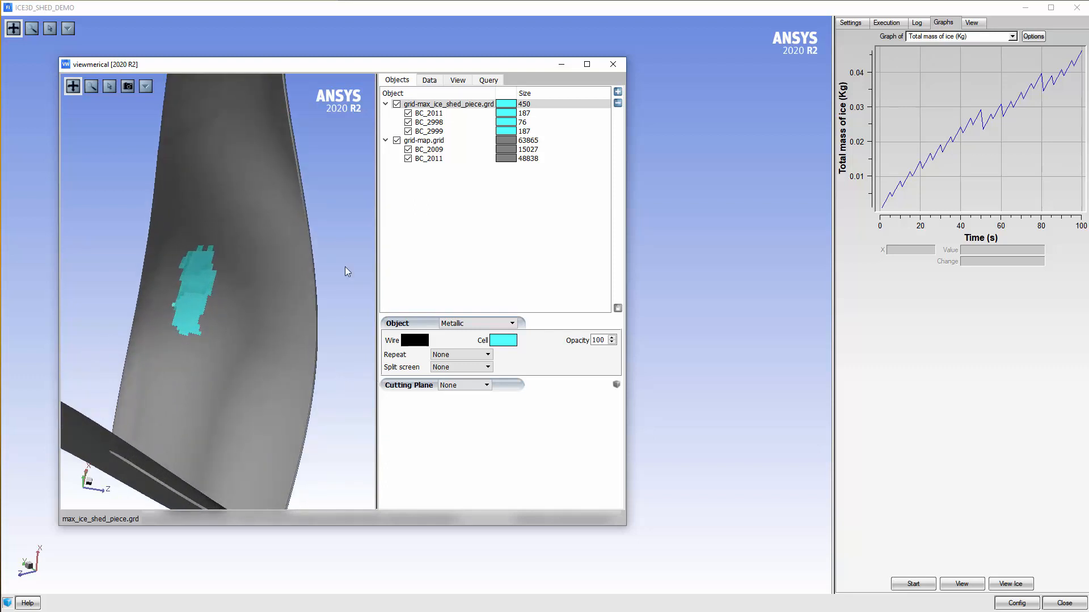
click(613, 63)
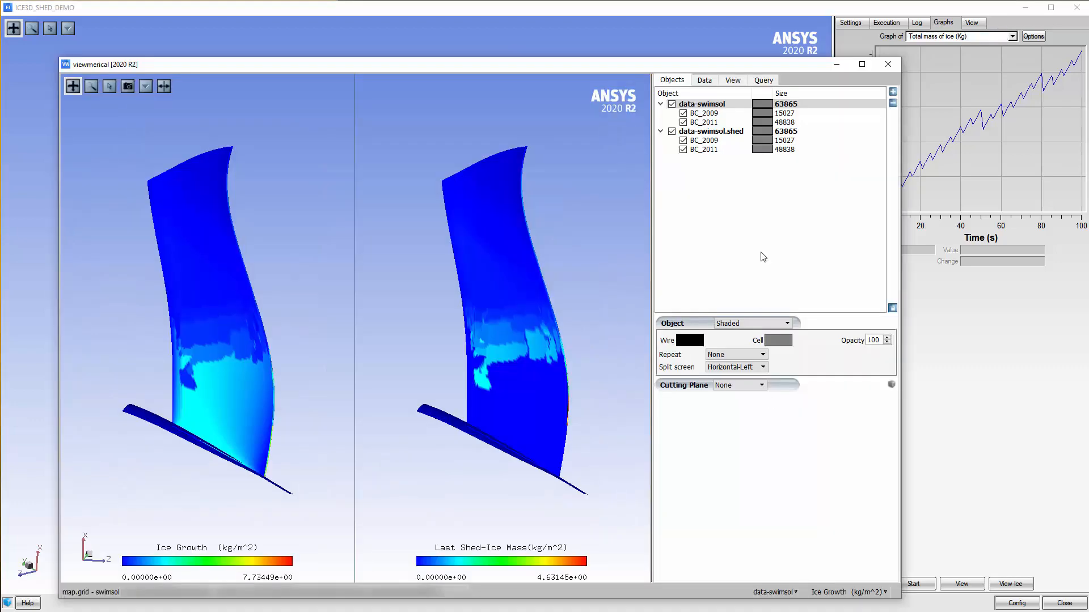
Browse the run_ICE3D_SHED_DEMO folder for the swimsol and swimsol.shed solution files without opening any.
click(892, 91)
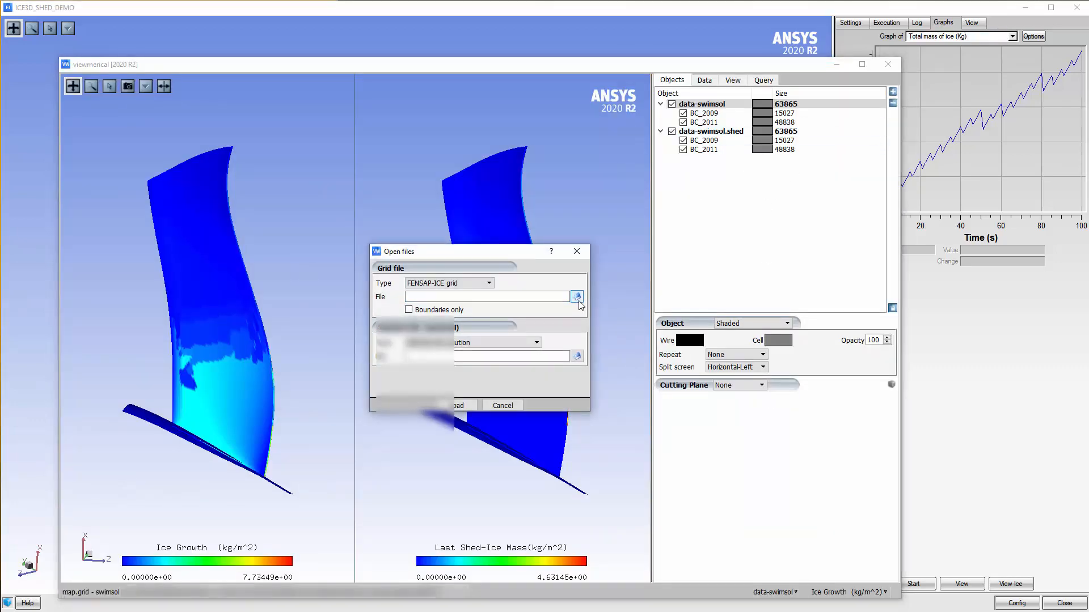
click(577, 296)
scroll(550, 419, down, 3)
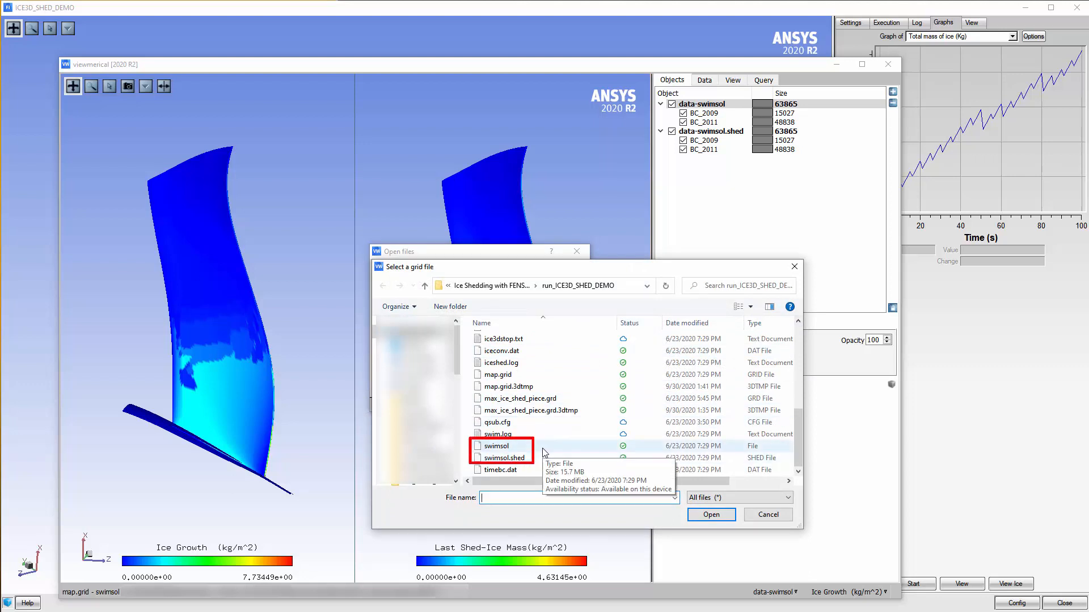
click(769, 516)
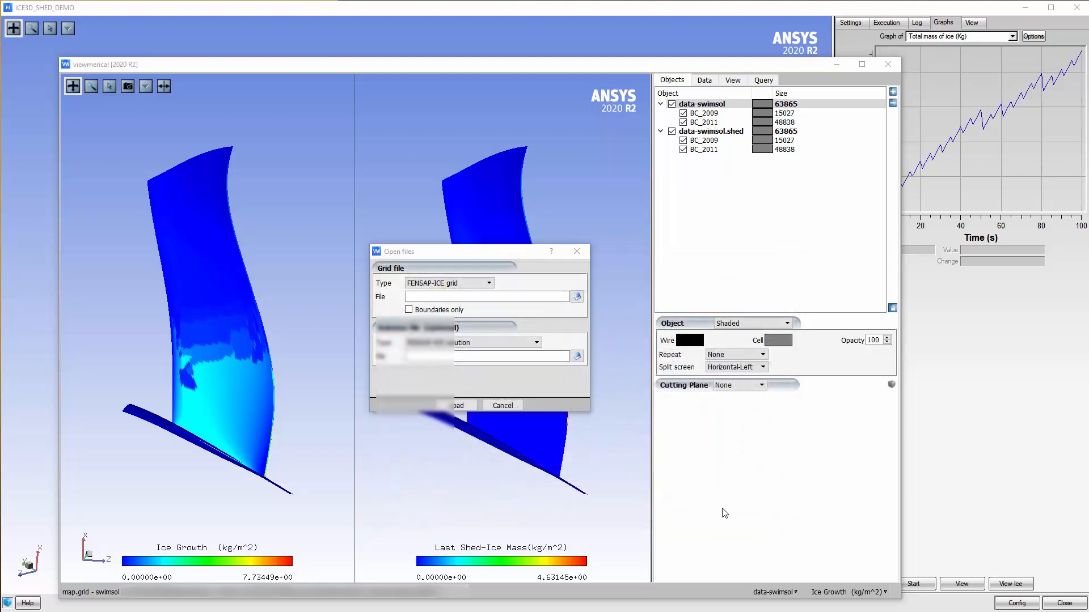
Dismiss the file selection and compare ice growth with last shed-ice mass on the lower blade in the side-by-side view.
click(503, 405)
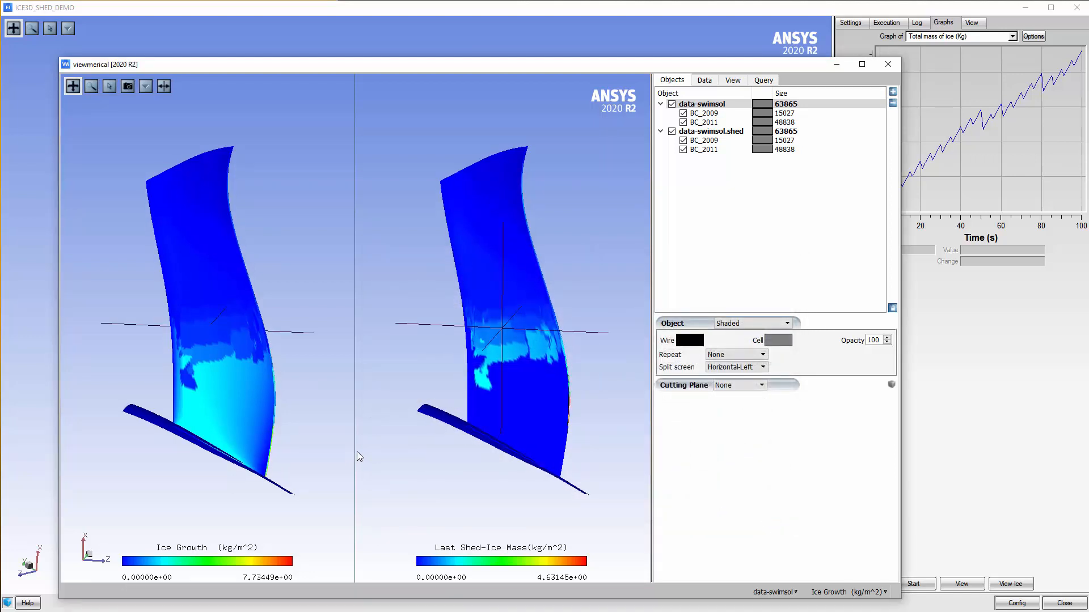
drag(357, 451, 377, 448)
scroll(383, 435, up, 4)
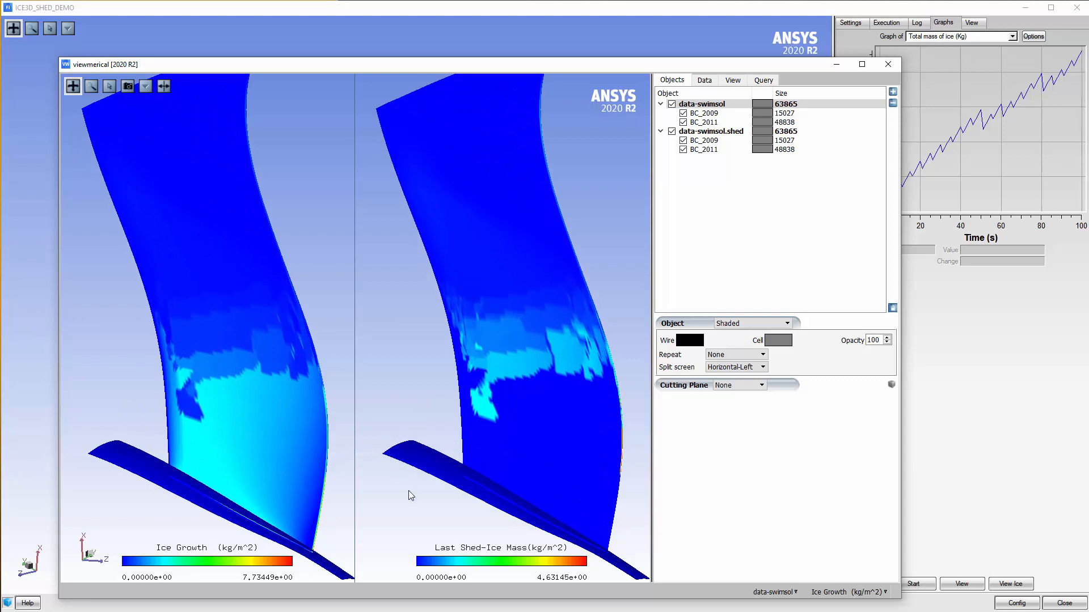
Close the solution comparison viewer and the ICE3D_SHED_DEMO run window to return to the project.
click(888, 64)
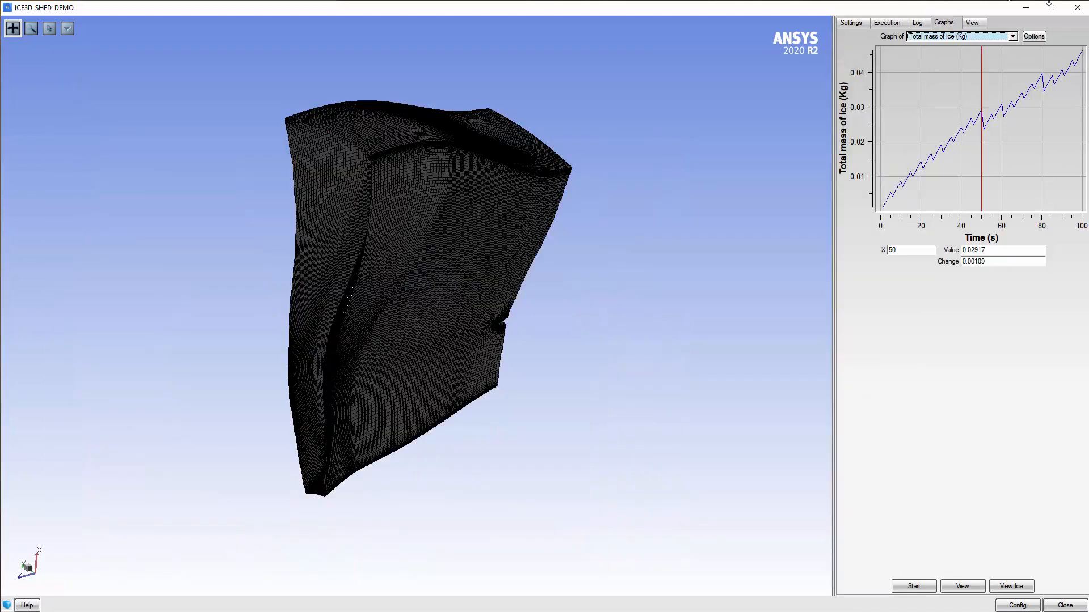
click(1077, 7)
click(601, 347)
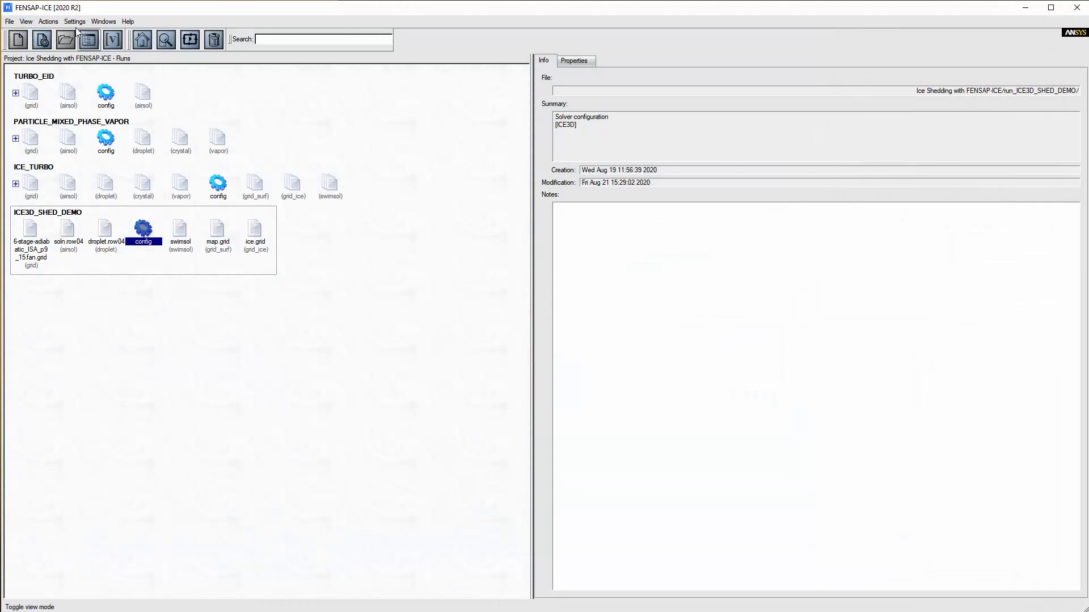
Open the run's iceshed text file and examine the last ice shedding summary for the largest shed-ice amount and fragment.
click(49, 22)
mouse_move(65, 60)
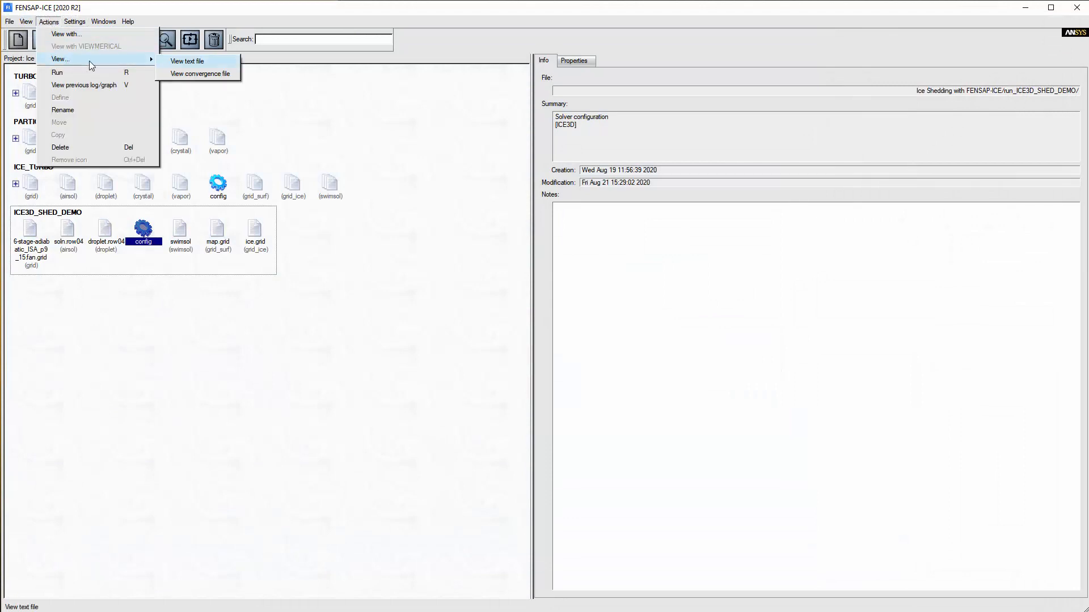
click(195, 62)
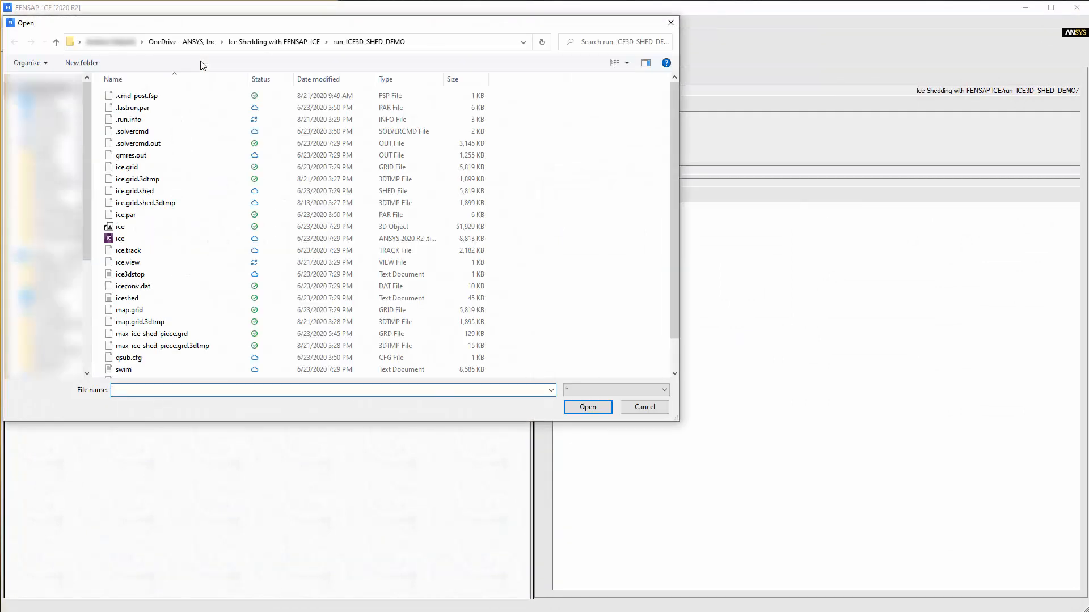
double_click(159, 299)
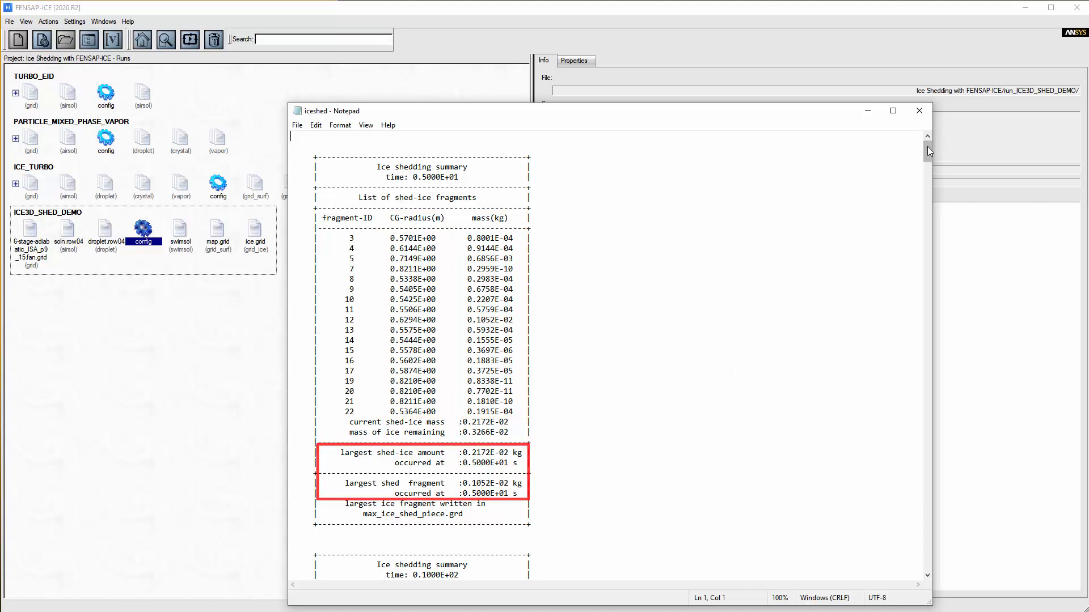
drag(927, 146, 930, 566)
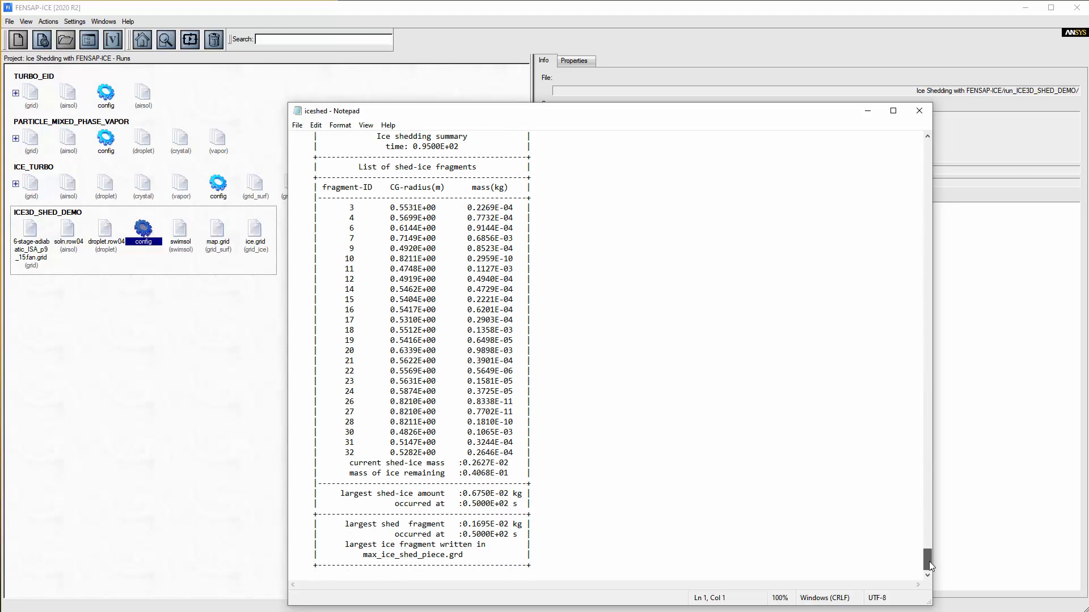